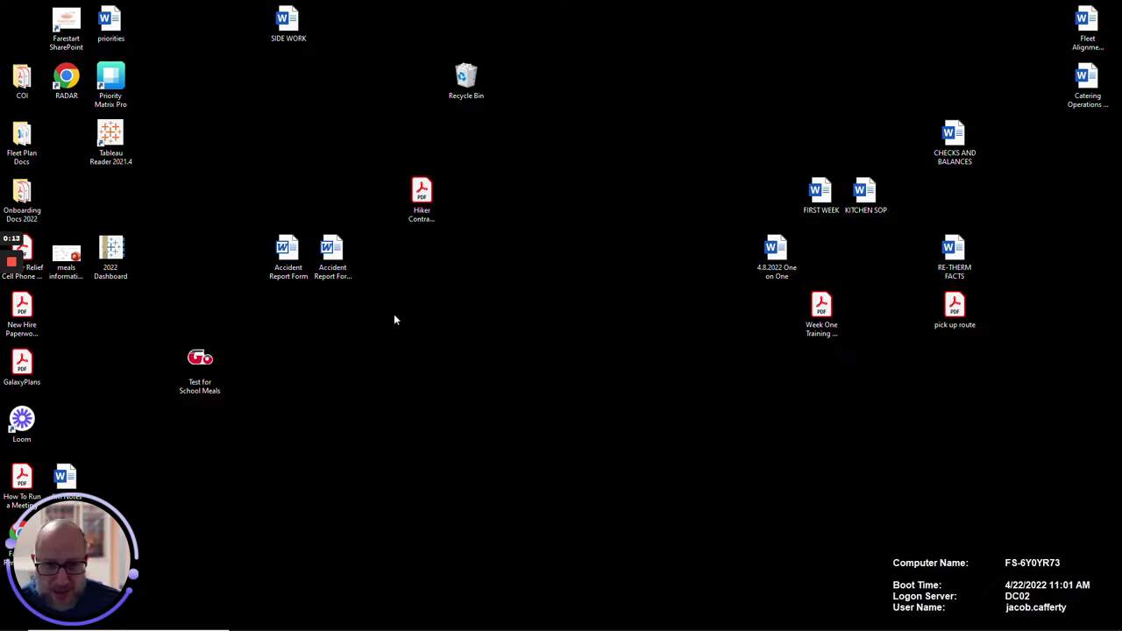
Step: Open File Explorer from the taskbar on its Quick access view
mouse_move(382, 624)
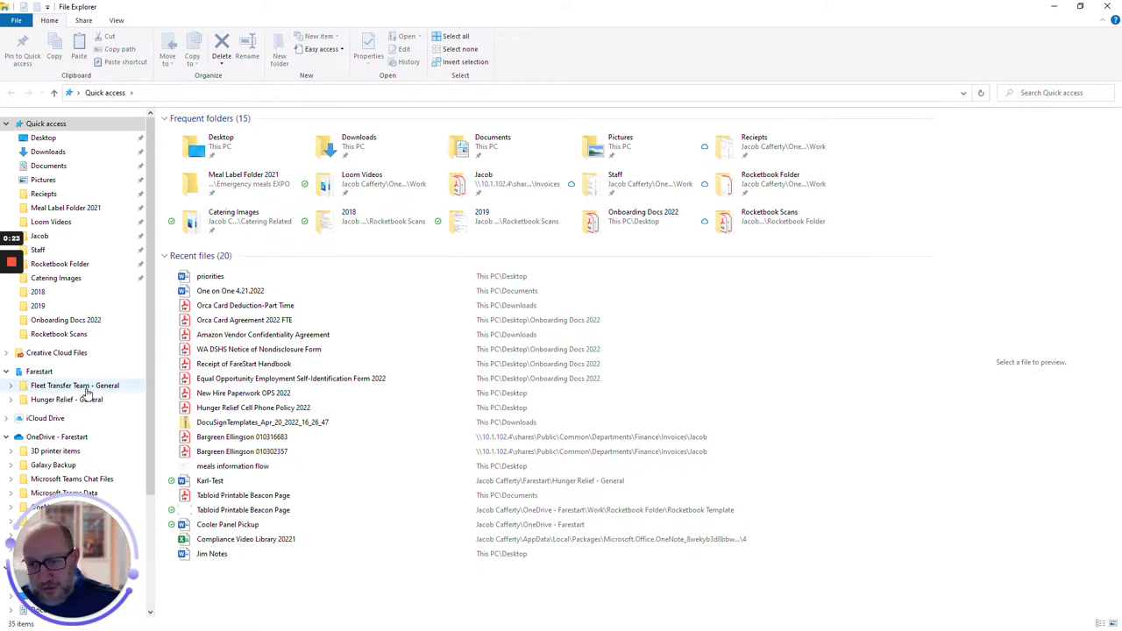
Step: In Fleet Transfer Team - General, delete all the PDFs, including the last one, $1.50 Pay by phone 4.1
click(86, 391)
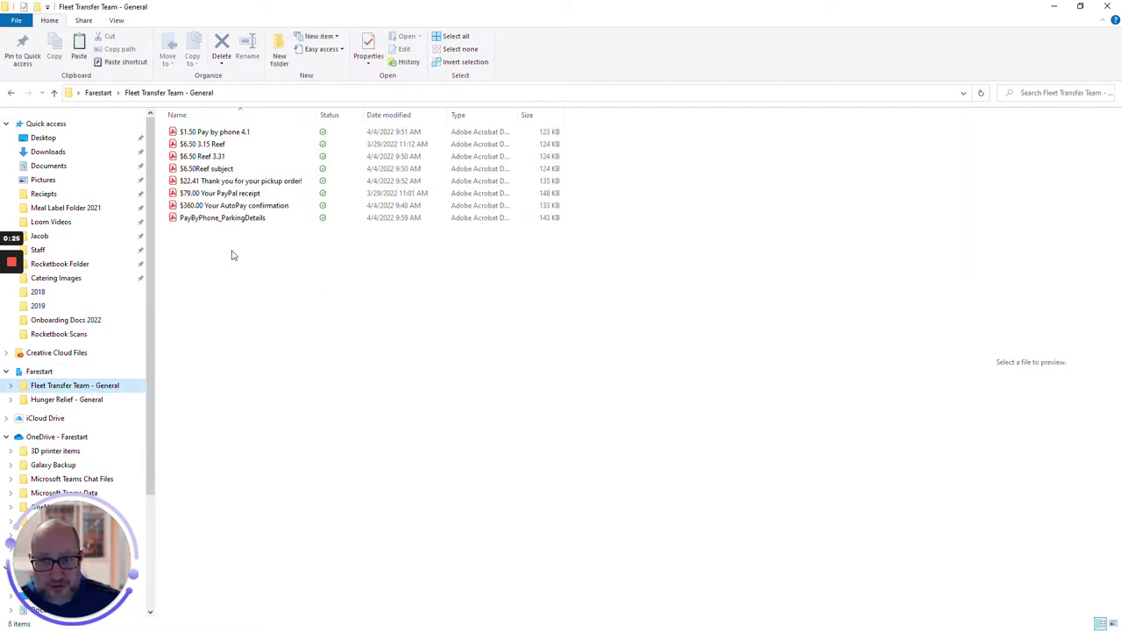
drag(234, 252, 200, 144)
right_click(200, 145)
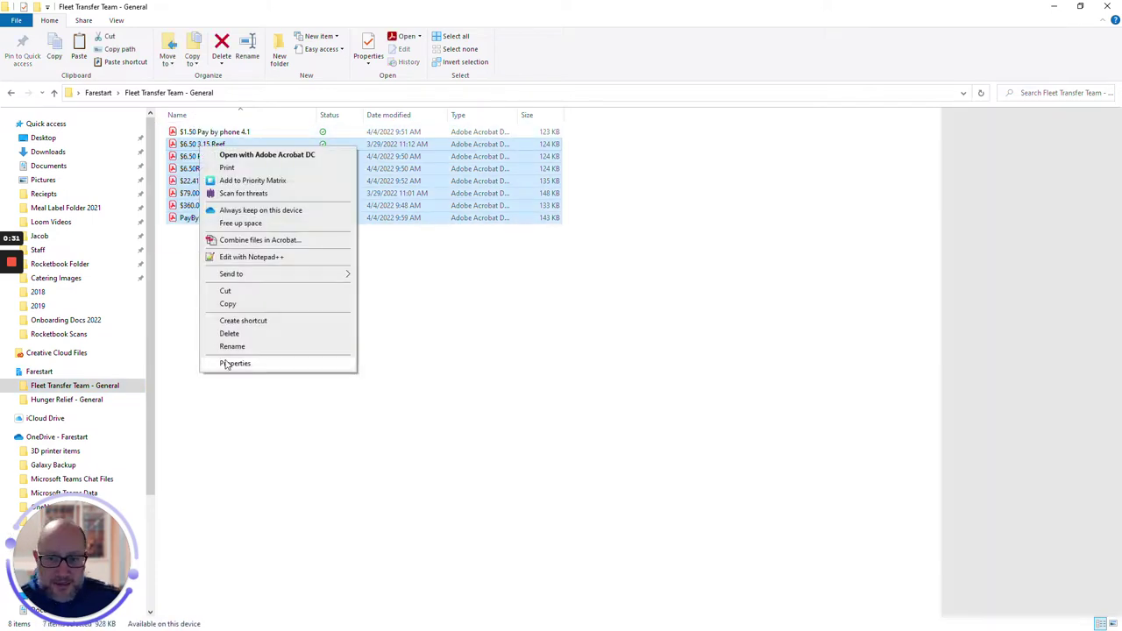
click(231, 334)
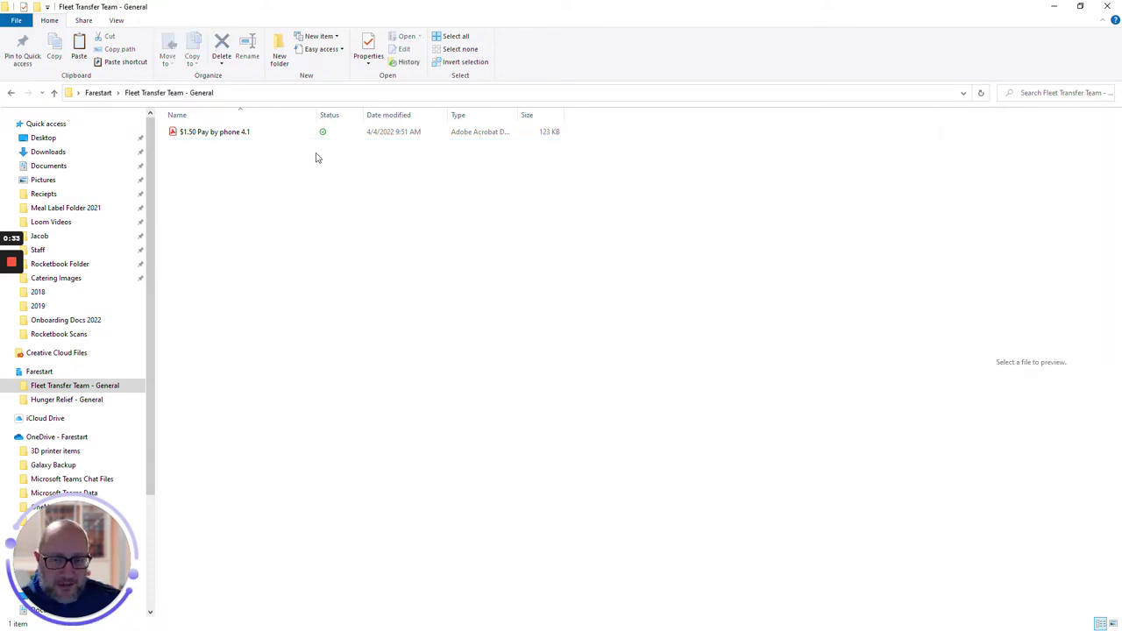
click(234, 135)
right_click(232, 135)
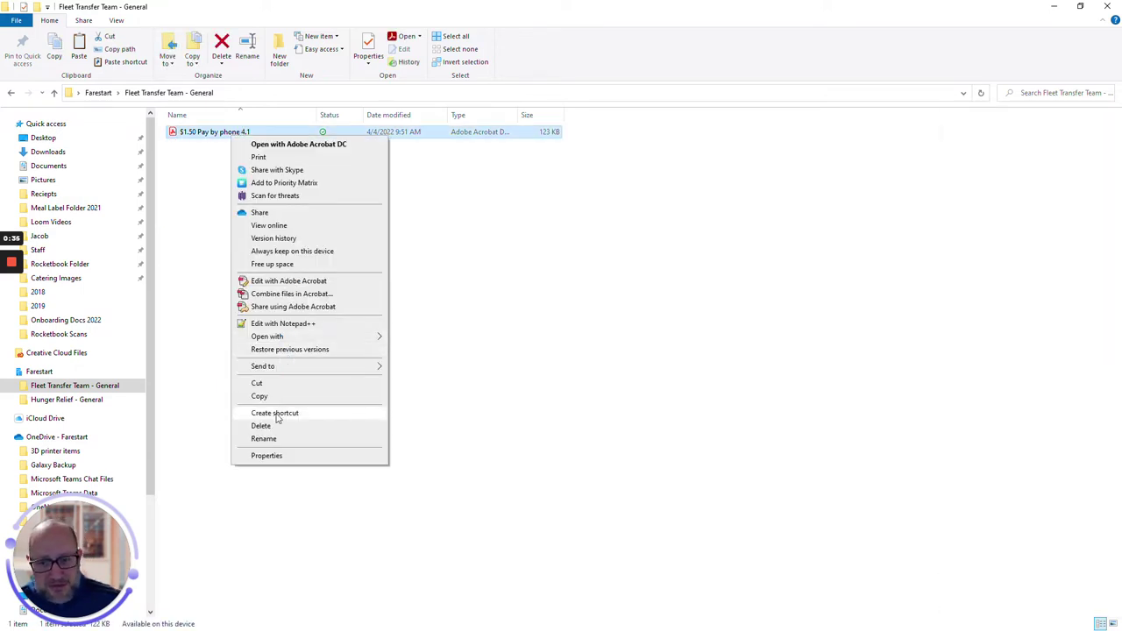
click(274, 426)
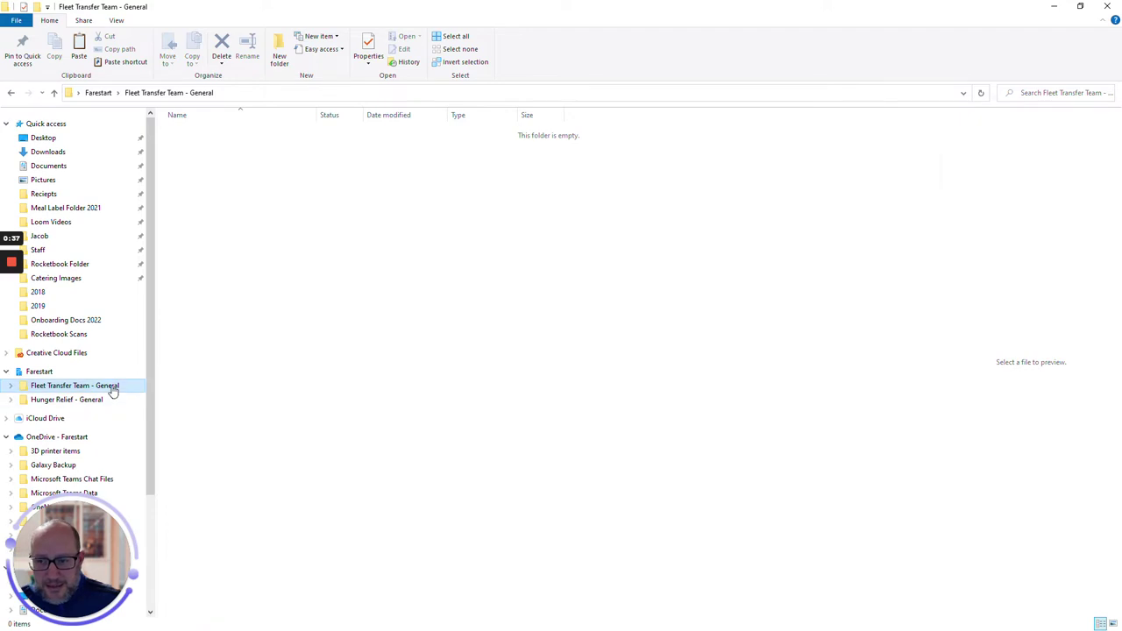
Step: Try deleting the Fleet Transfer Team - General folder, retry once when it's in use, then cancel
right_click(112, 392)
click(173, 330)
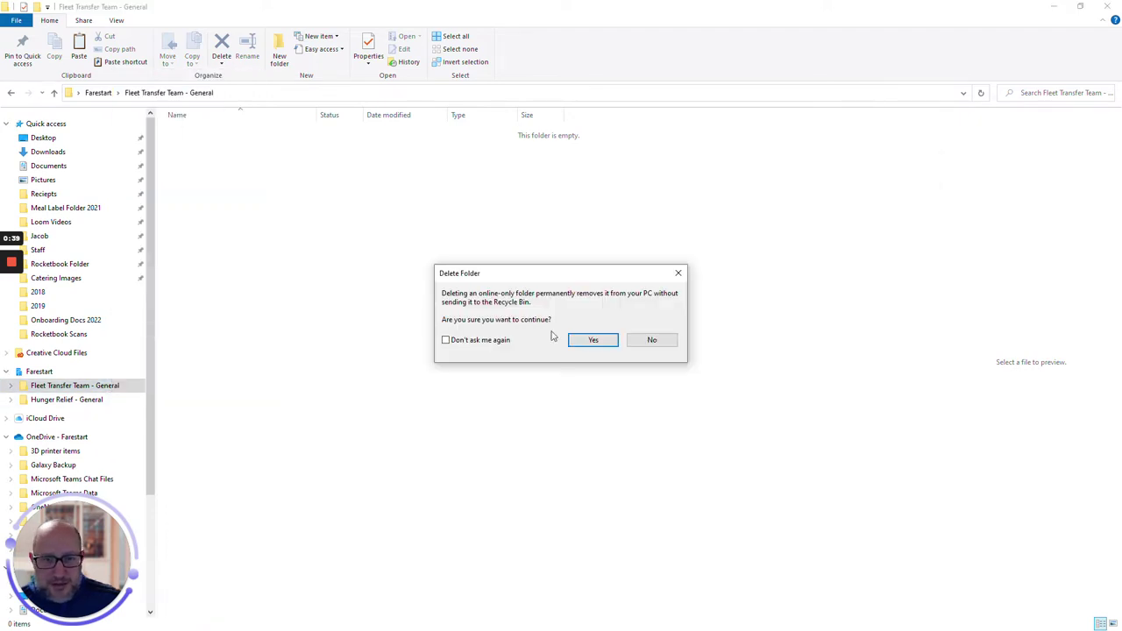
click(587, 340)
click(535, 291)
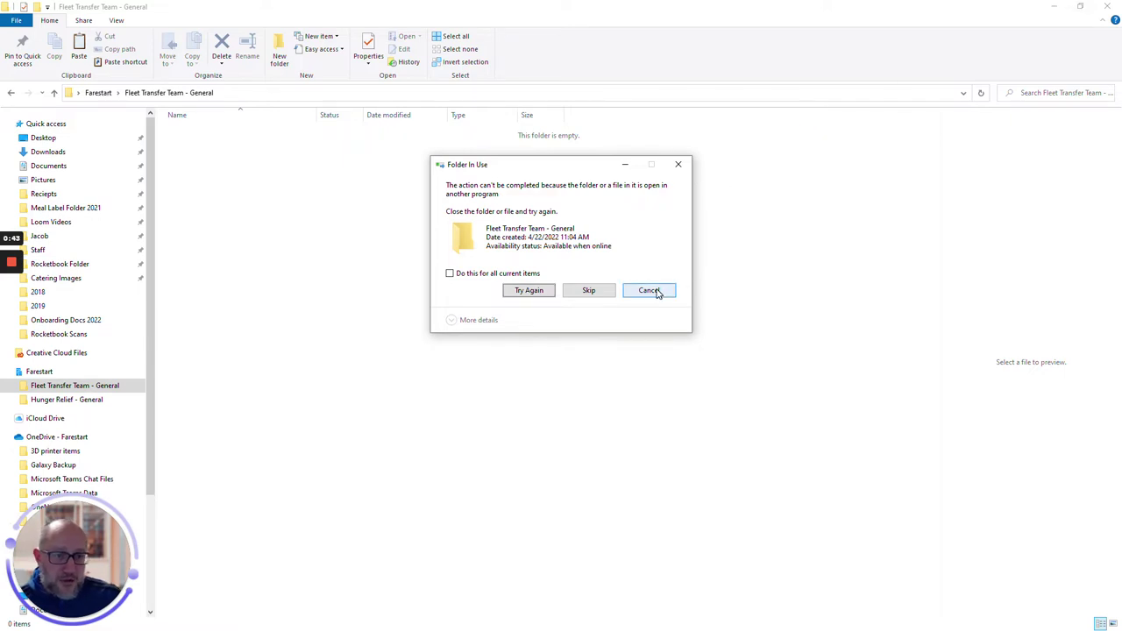
click(649, 291)
Step: Minimize File Explorer and bring Microsoft Teams up full screen
click(1053, 6)
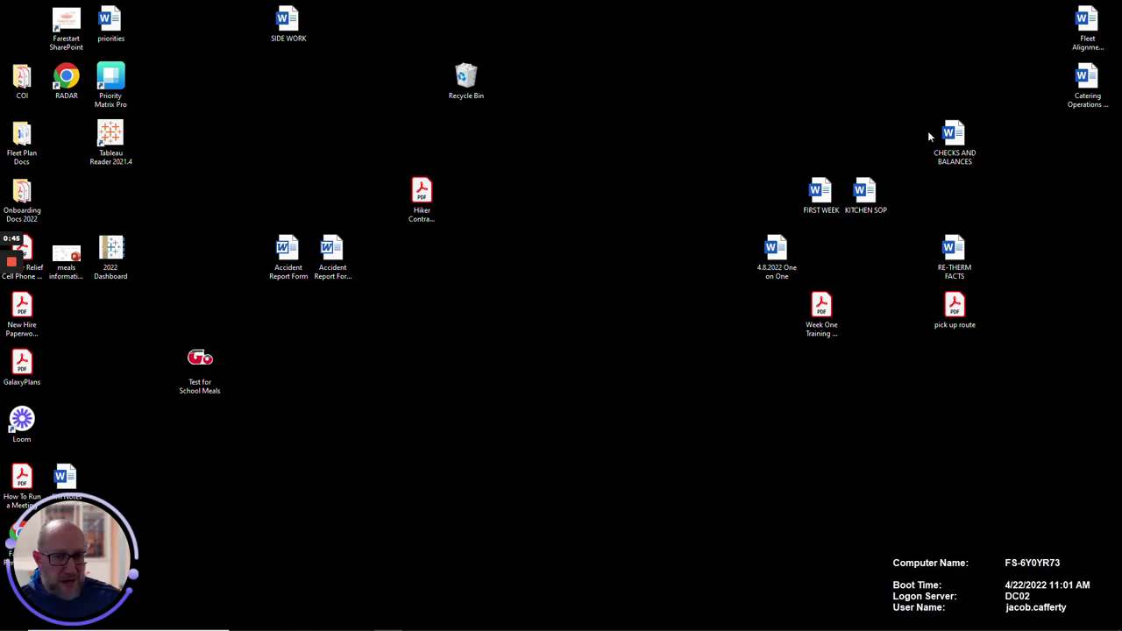
mouse_move(646, 619)
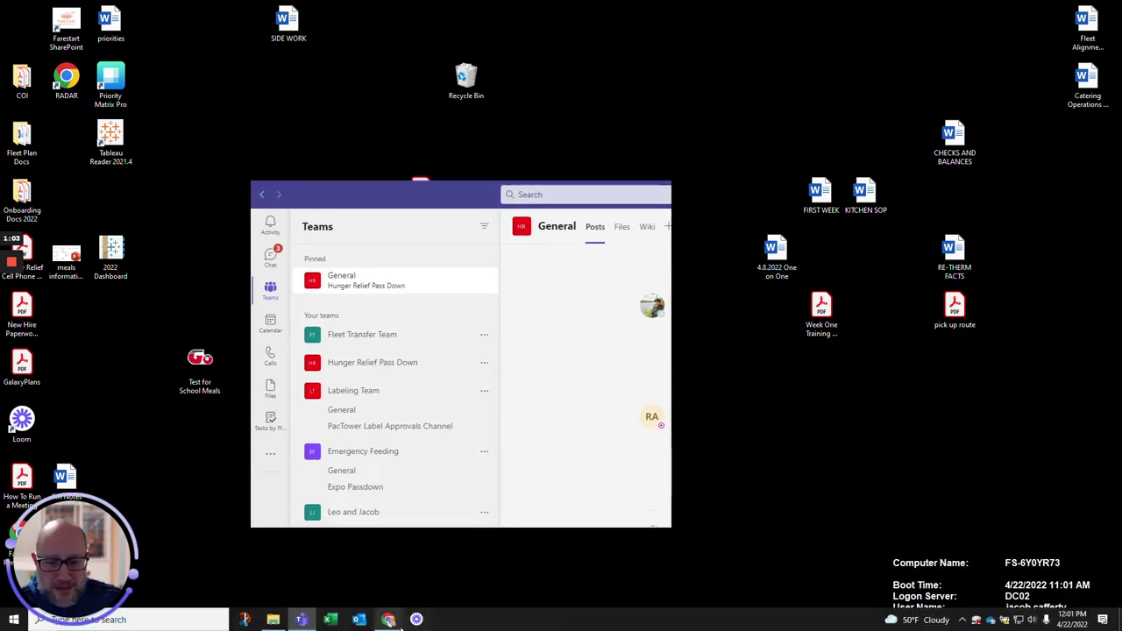
click(301, 620)
click(302, 619)
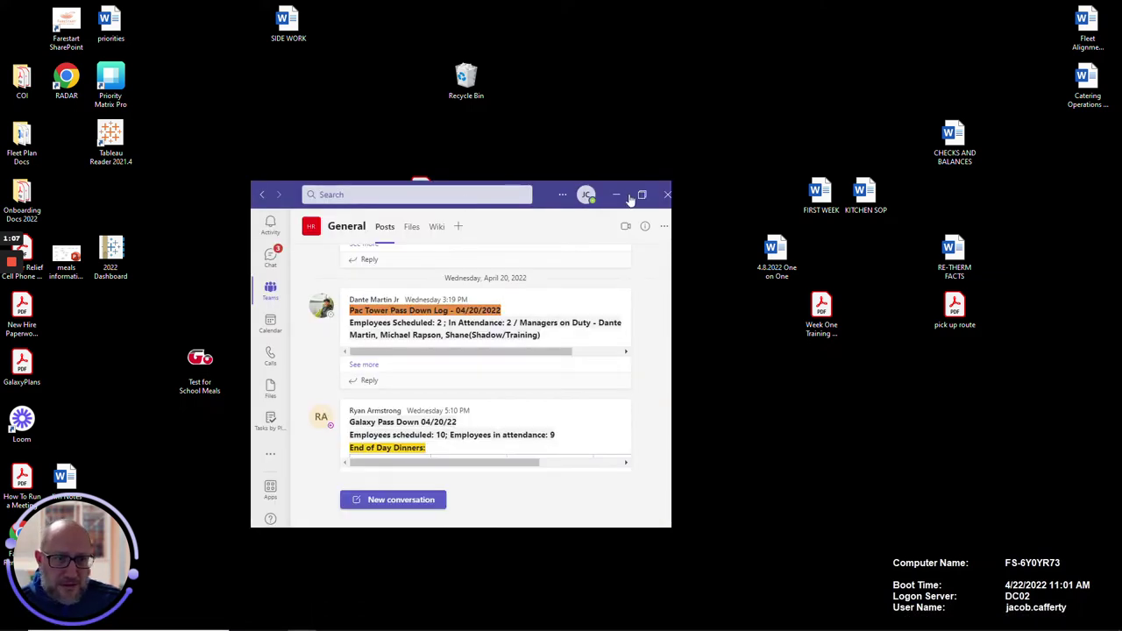
click(631, 196)
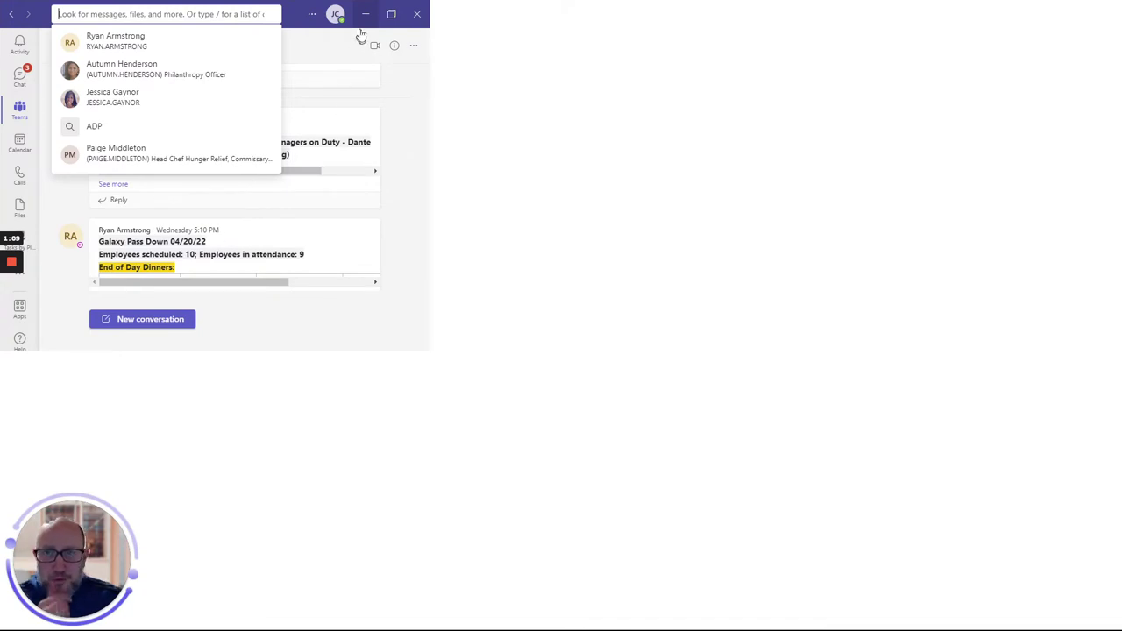
Step: Show the Files tab of the Fleet Transfer Team's General channel
click(47, 291)
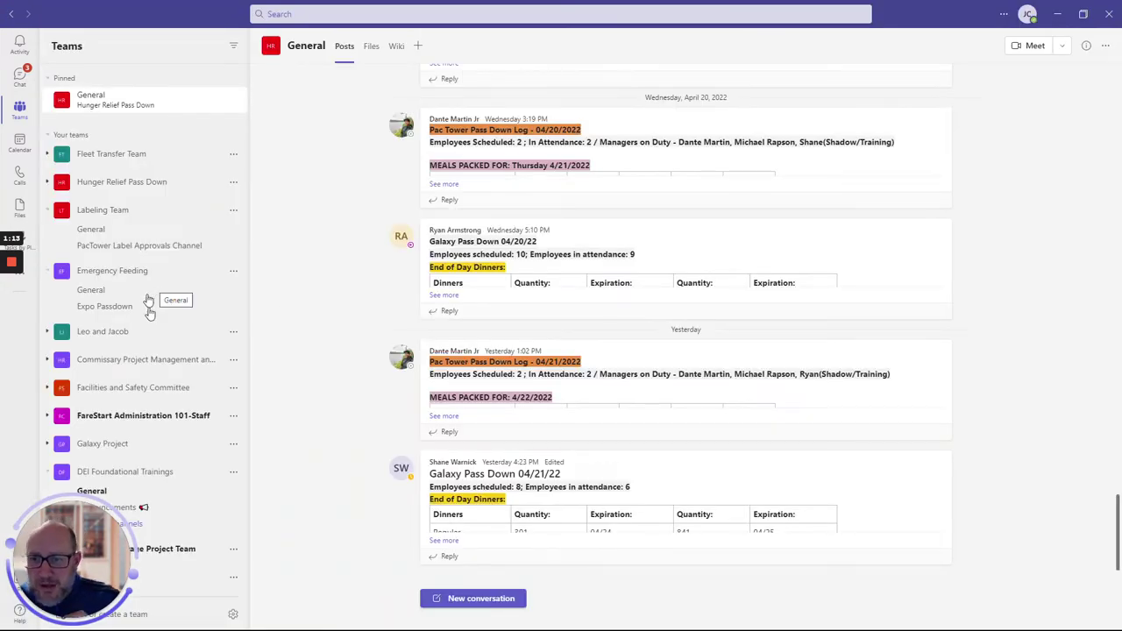
click(145, 163)
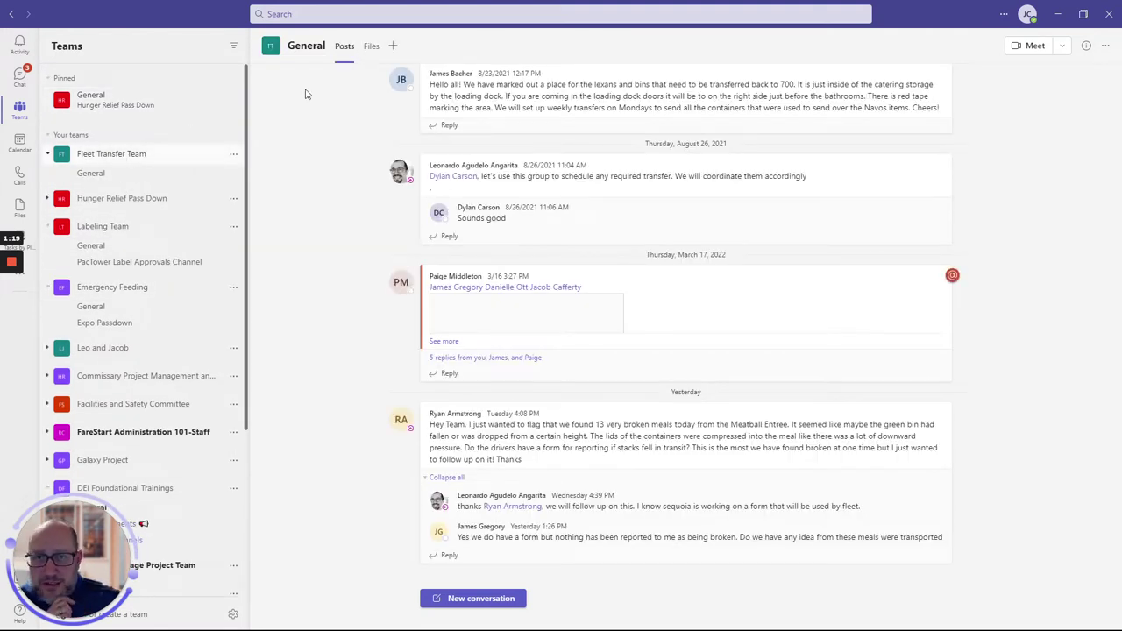
click(371, 47)
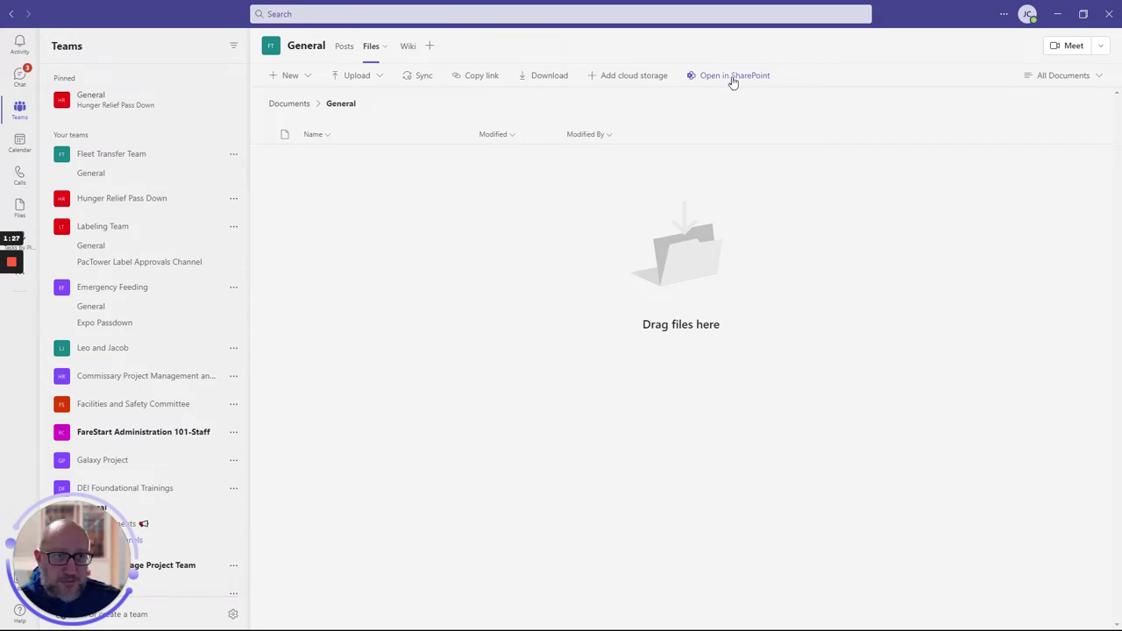
Step: Open the General channel files in SharePoint, maximize the browser, and continue sign-in with the shown account
click(733, 77)
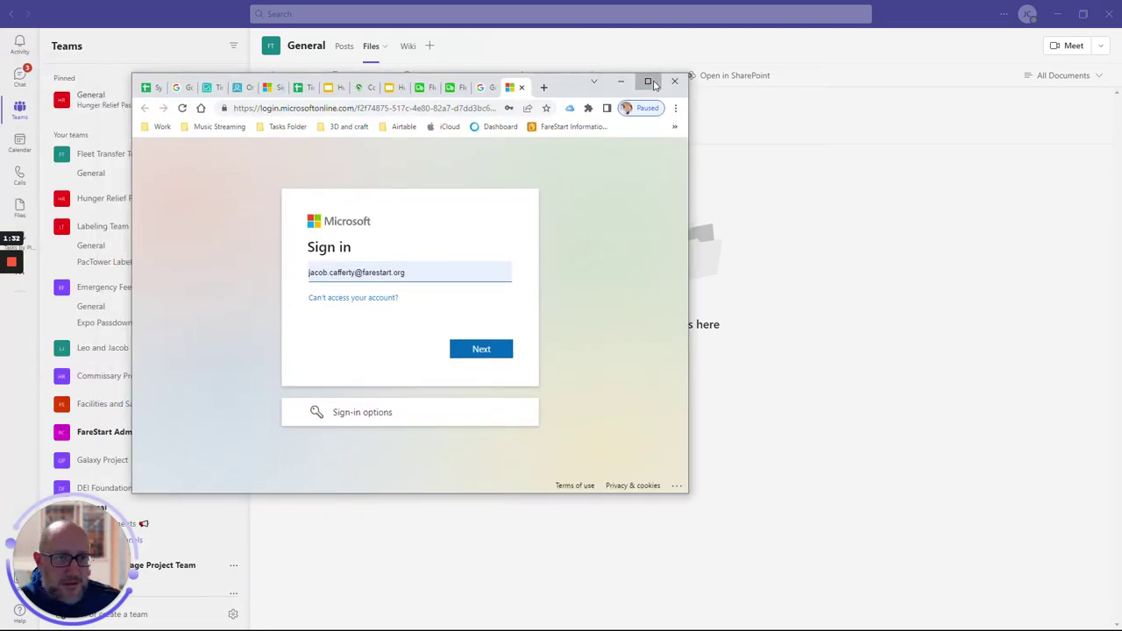
click(646, 80)
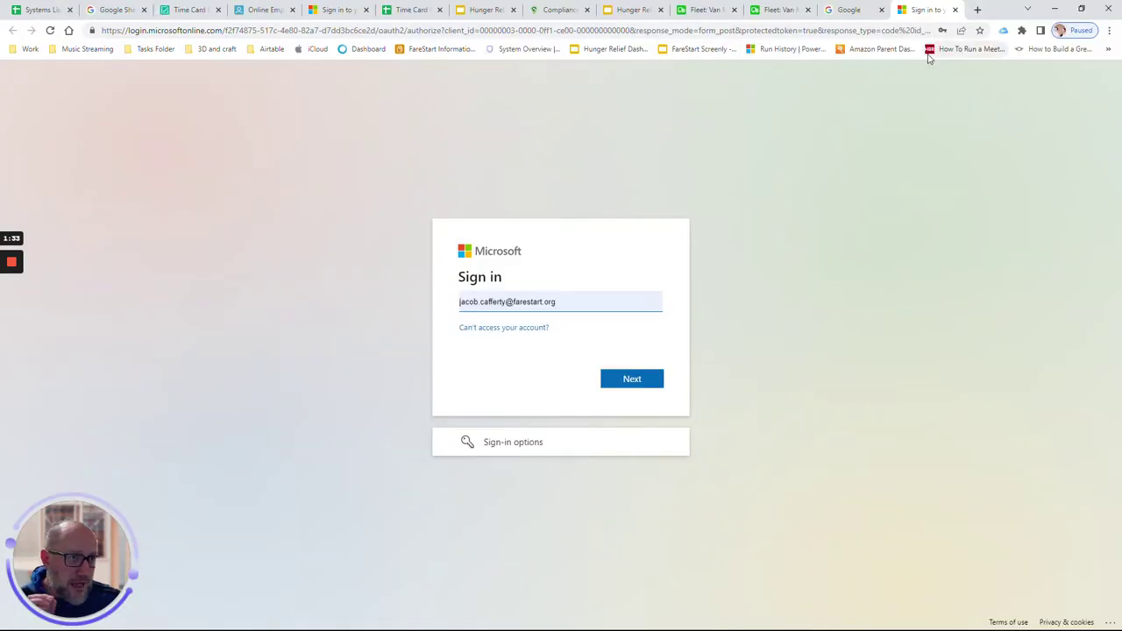
click(659, 378)
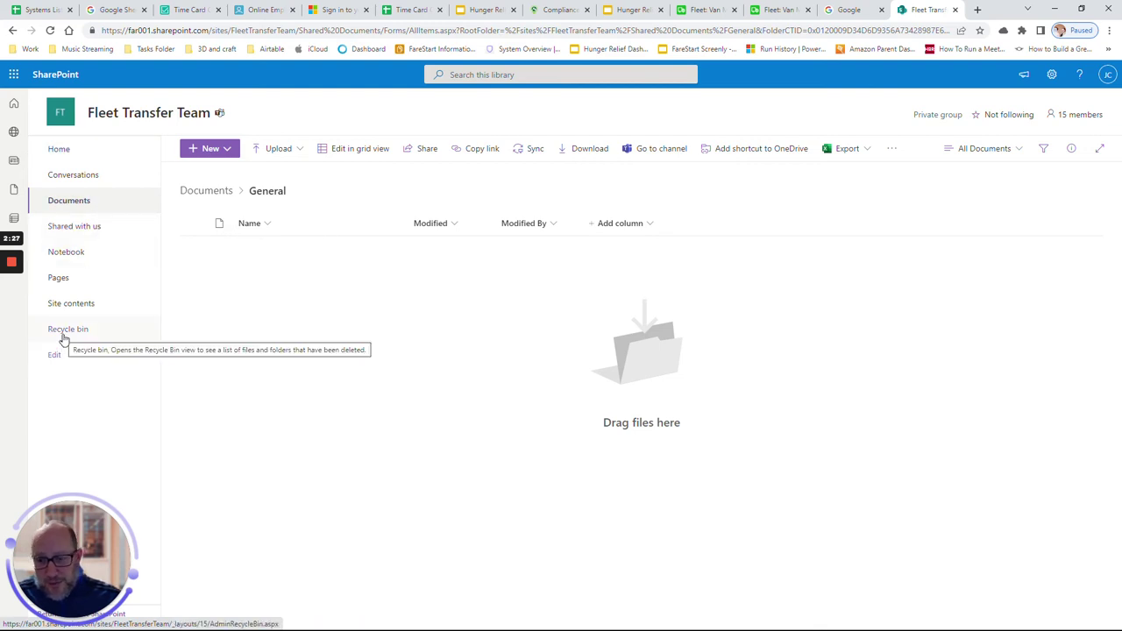
Step: Select all nine items in the Fleet Transfer Team recycle bin and restore them
click(65, 331)
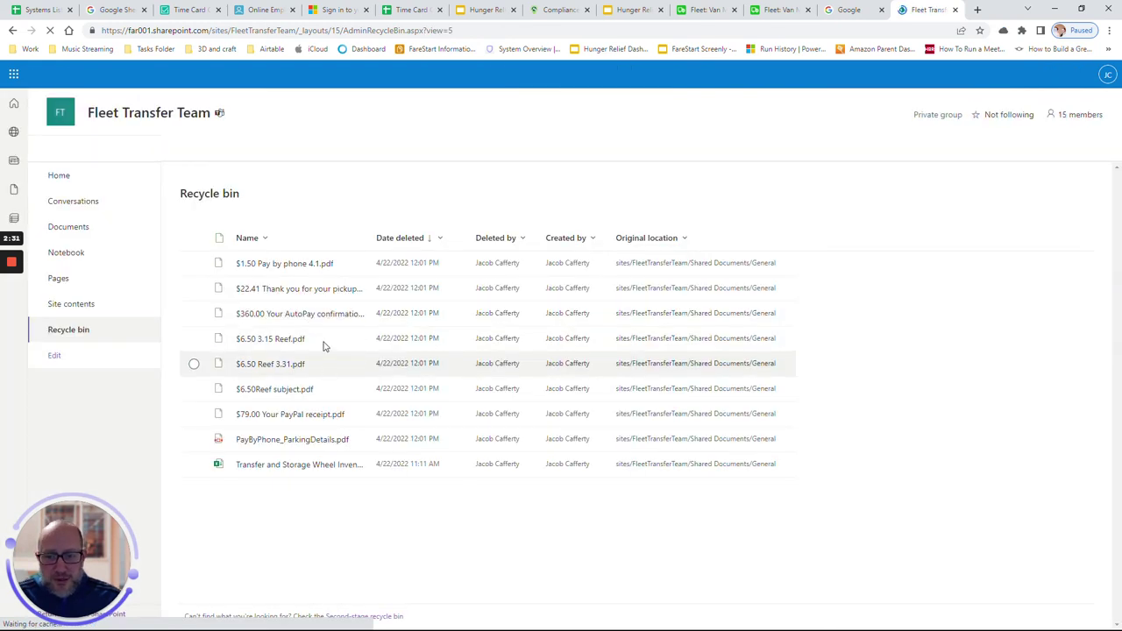
click(193, 239)
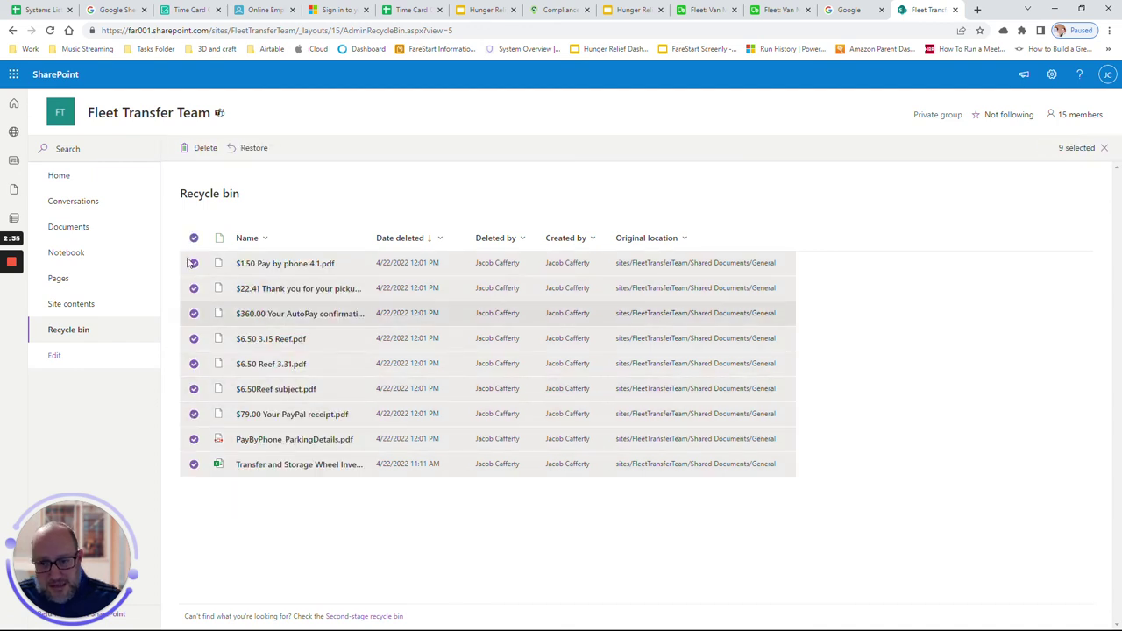
click(194, 238)
click(194, 264)
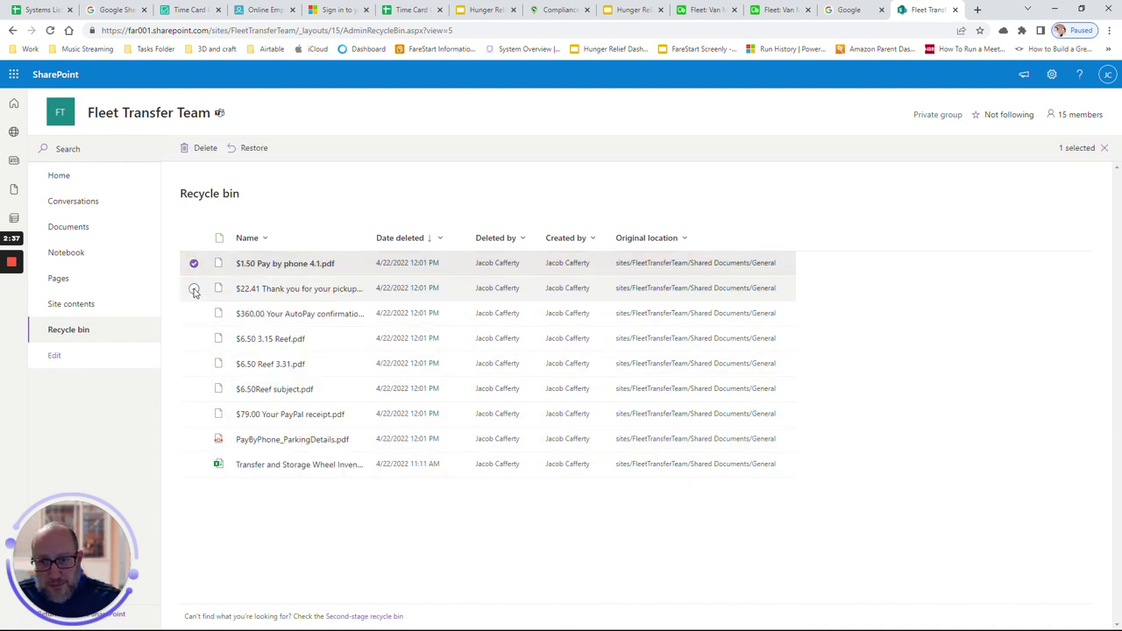
click(194, 289)
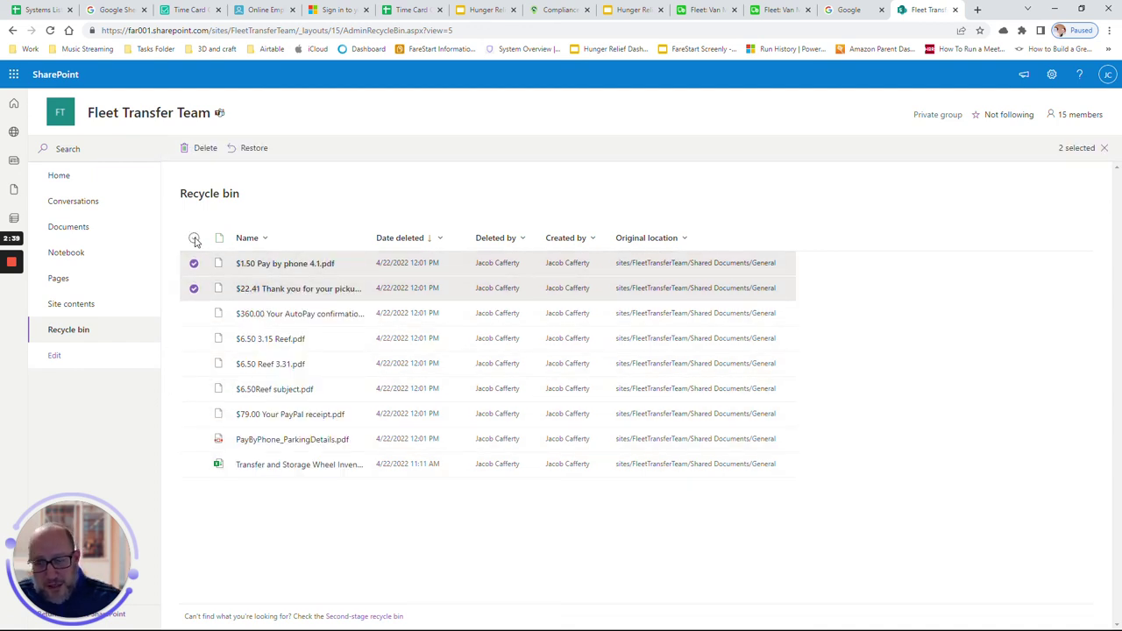
click(193, 239)
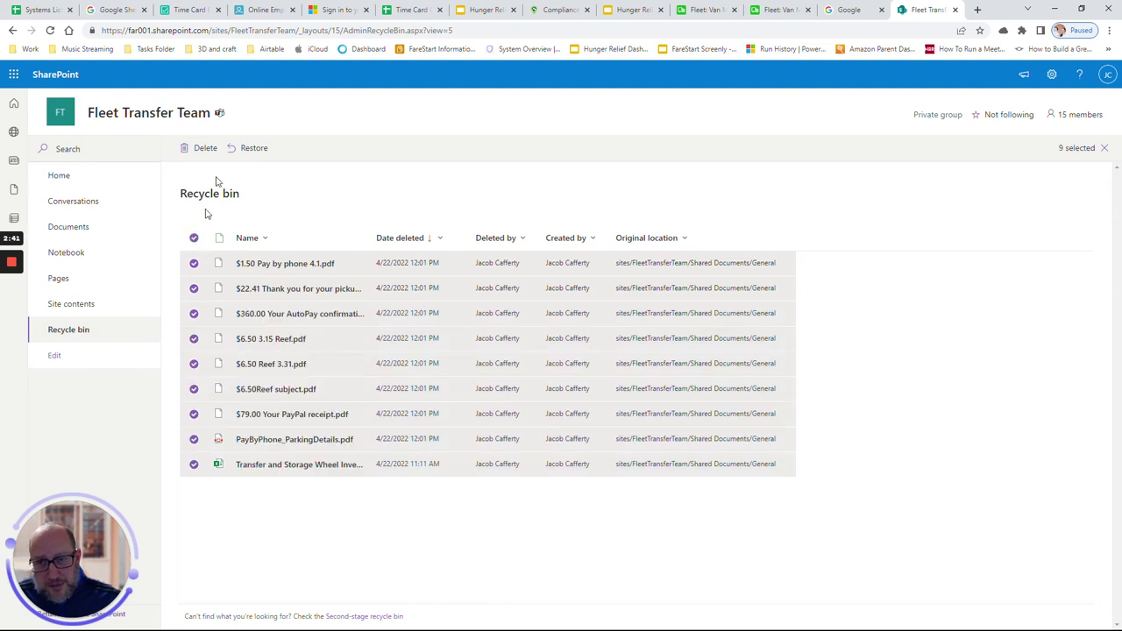
click(254, 150)
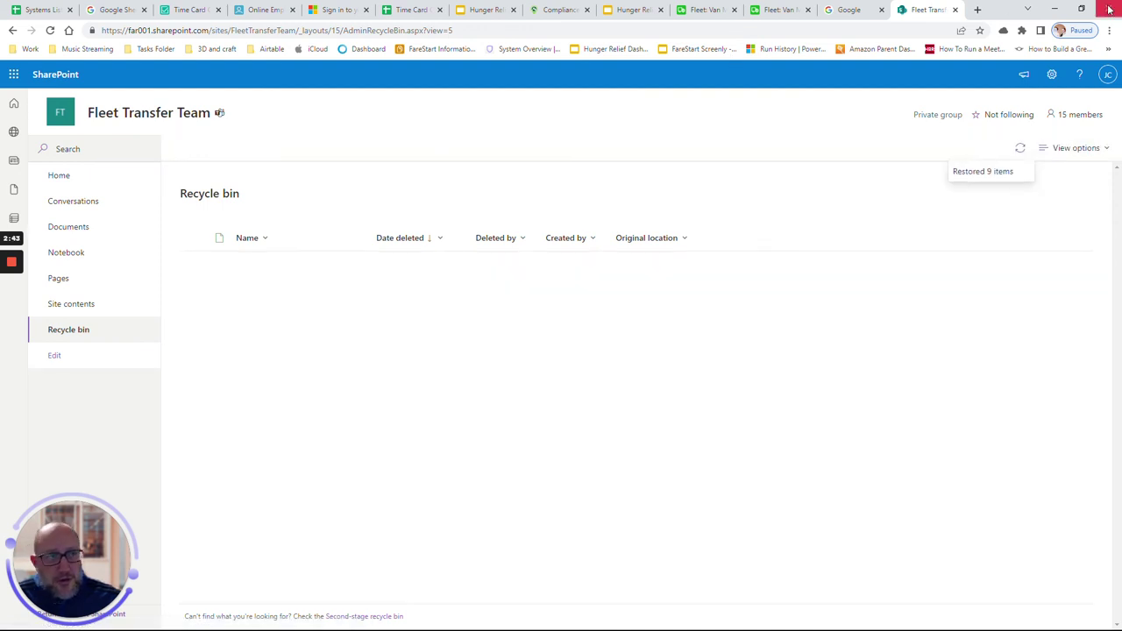
Step: Minimize Chrome and Teams and return to File Explorer's Fleet Transfer Team - General folder
click(1059, 9)
click(1054, 13)
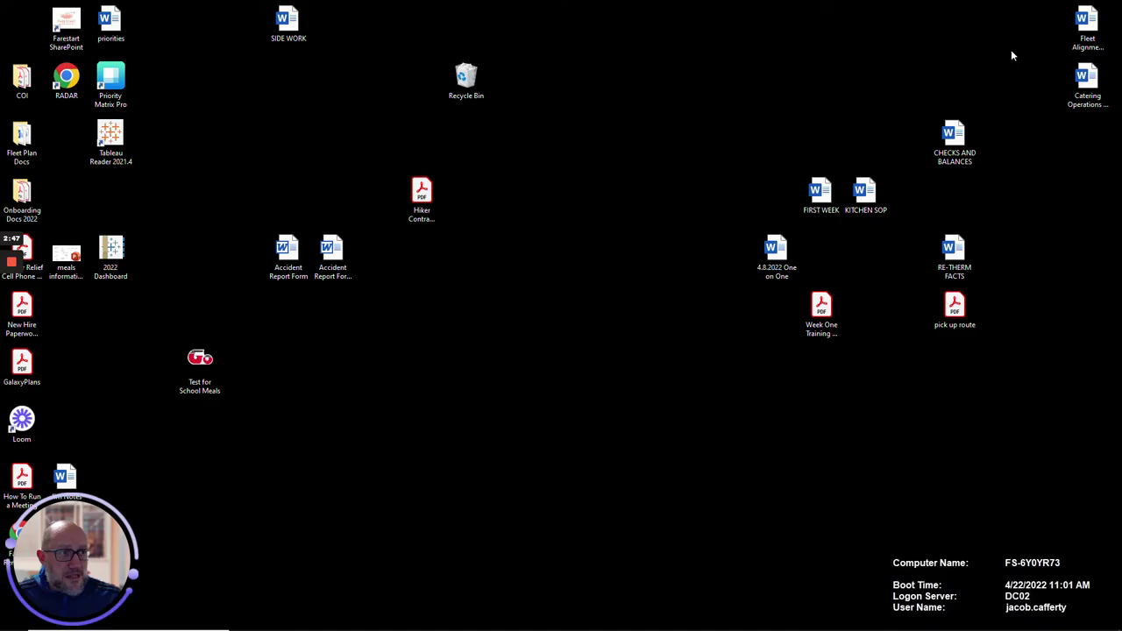
click(268, 621)
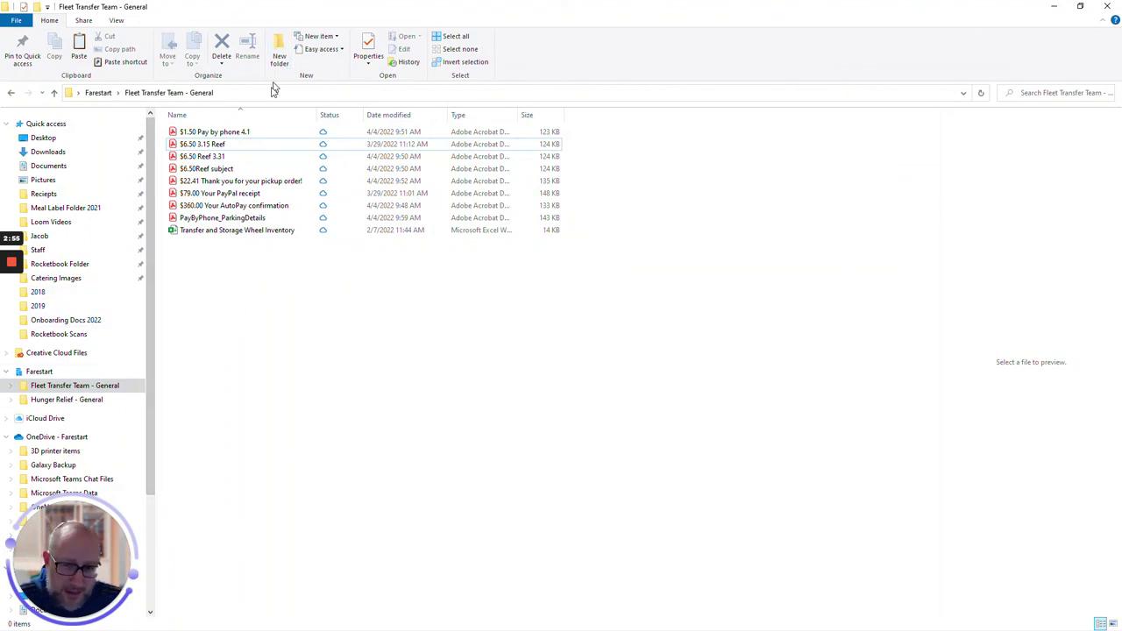
mouse_move(17, 263)
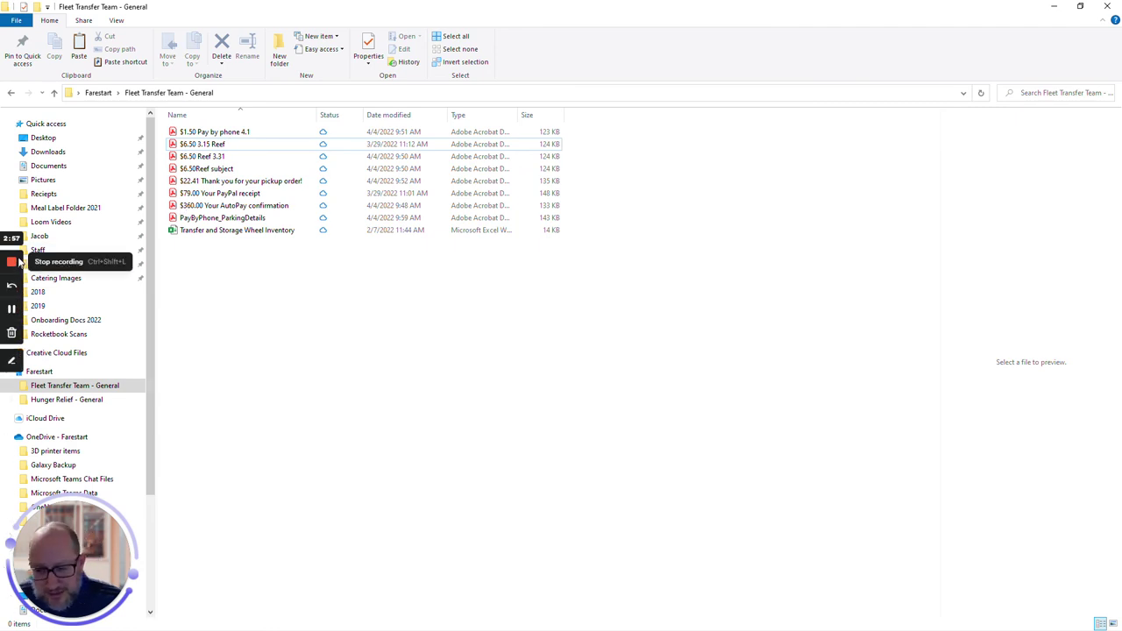